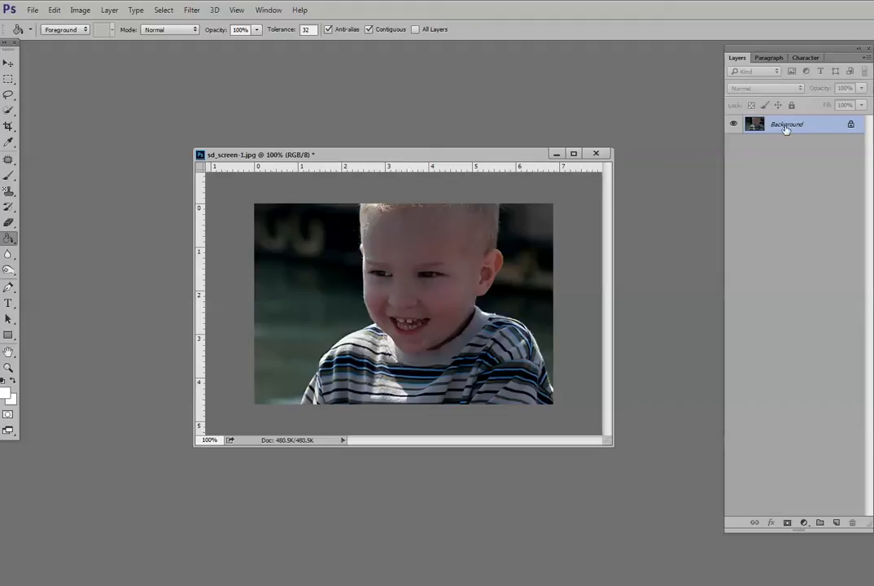
# Duplicate the Background layer, hide the original, and duplicate the new layer once more.
pyautogui.hotkey('ctrl', 'j')
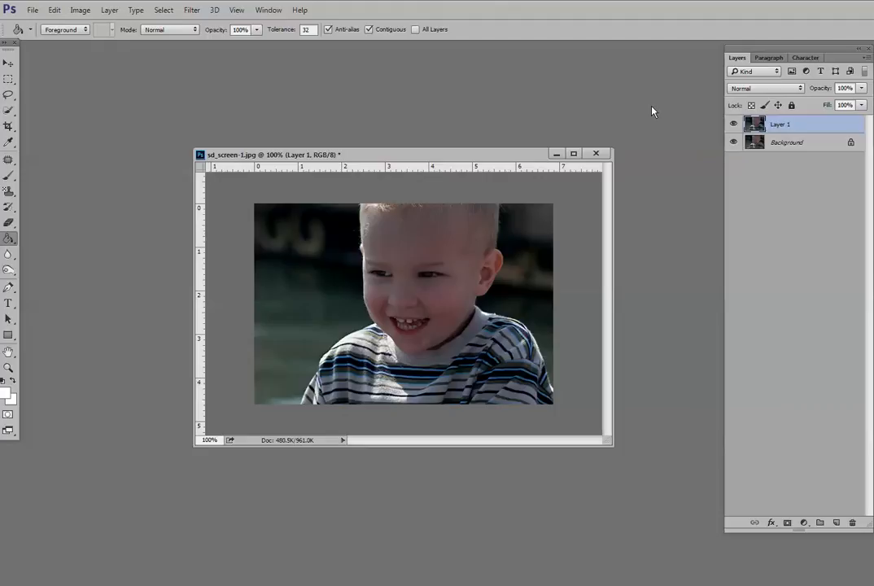
pyautogui.click(733, 142)
pyautogui.hotkey('ctrl', 'j')
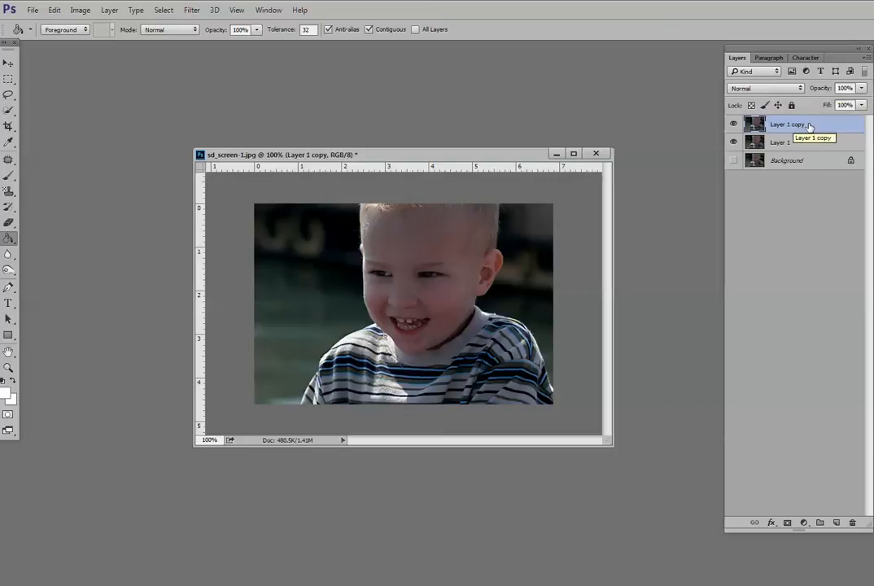
# Set the top photo copy's blending mode to Screen and its opacity to 84%.
pyautogui.click(765, 88)
pyautogui.click(751, 172)
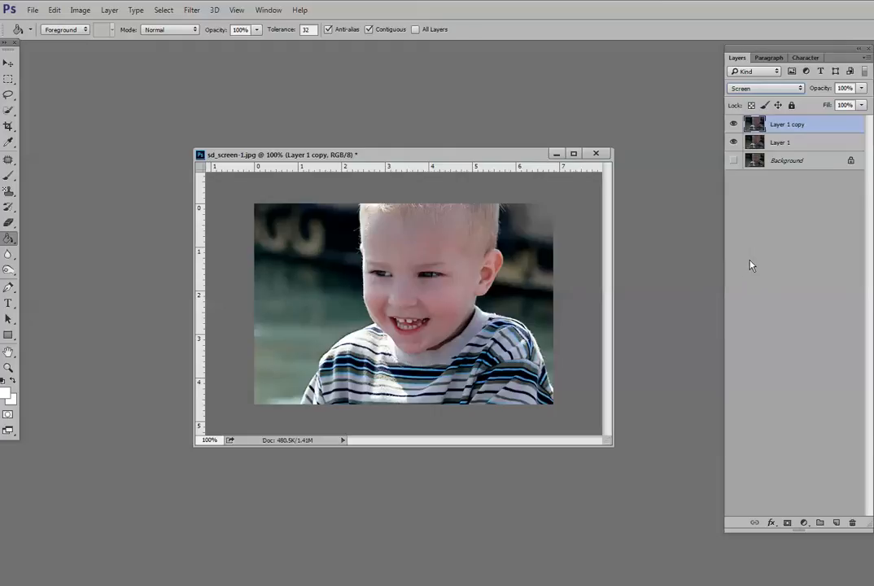
pyautogui.click(860, 87)
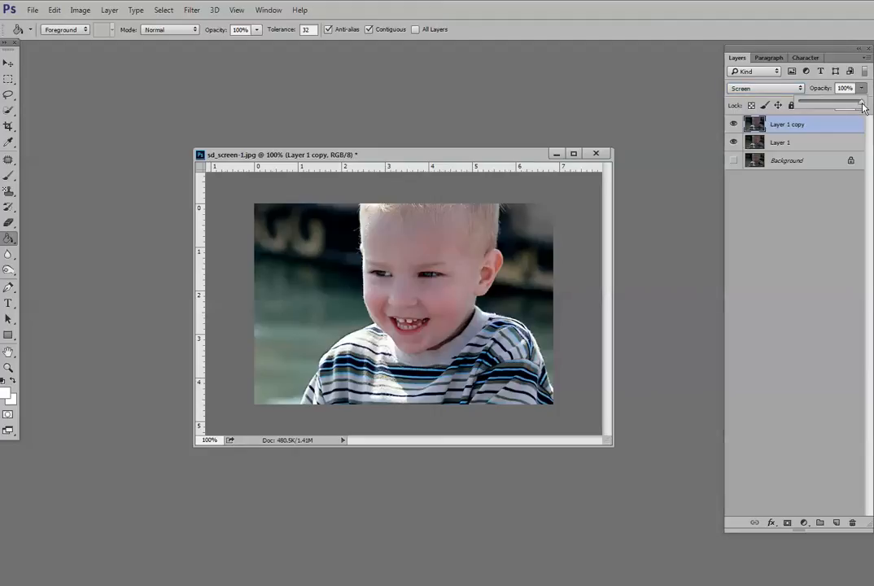
pyautogui.moveTo(860, 104)
pyautogui.mouseDown()
pyautogui.moveTo(843, 111)
pyautogui.moveTo(855, 122)
pyautogui.mouseUp()
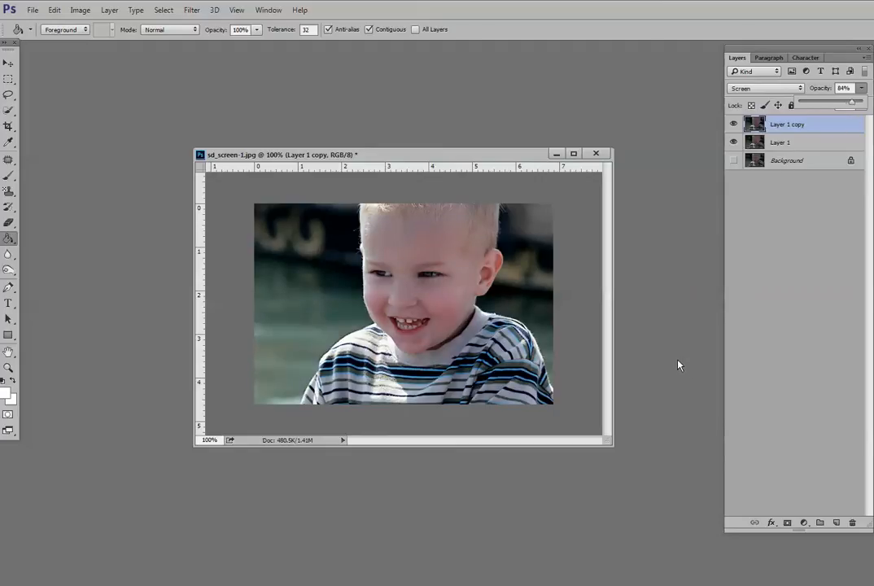
# Add a mask to the Screen layer and paint the backdrop around the boy black with a soft 179 px brush at 51% opacity.
pyautogui.click(786, 525)
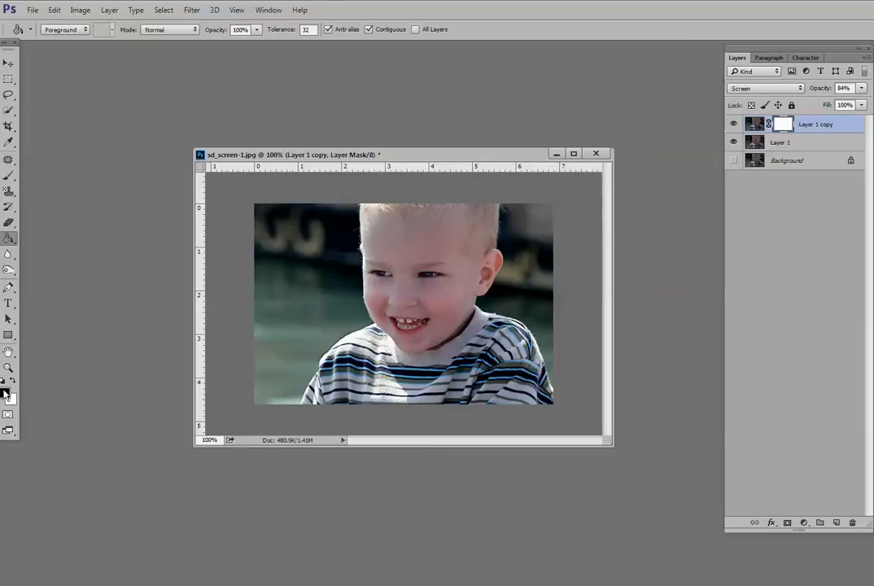
pyautogui.press('x')
pyautogui.press('b')
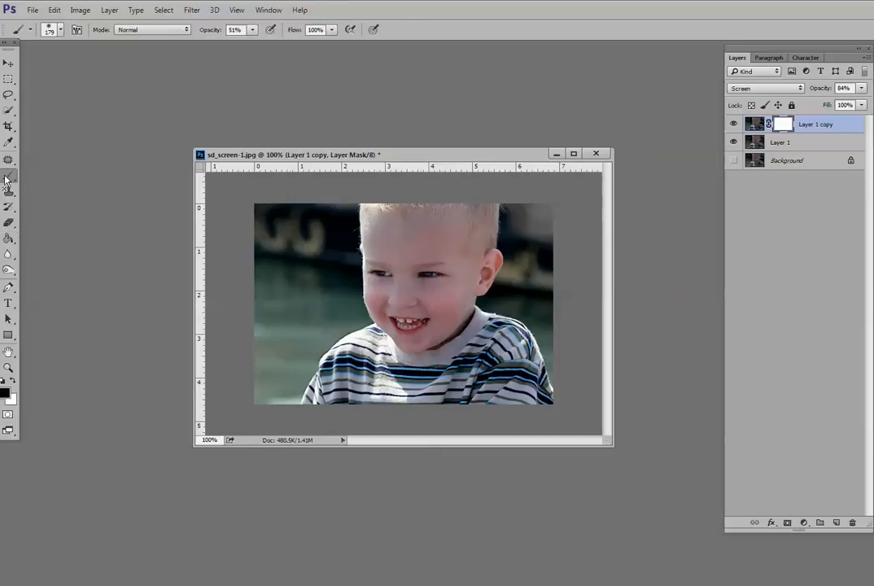
pyautogui.rightClick(6, 178)
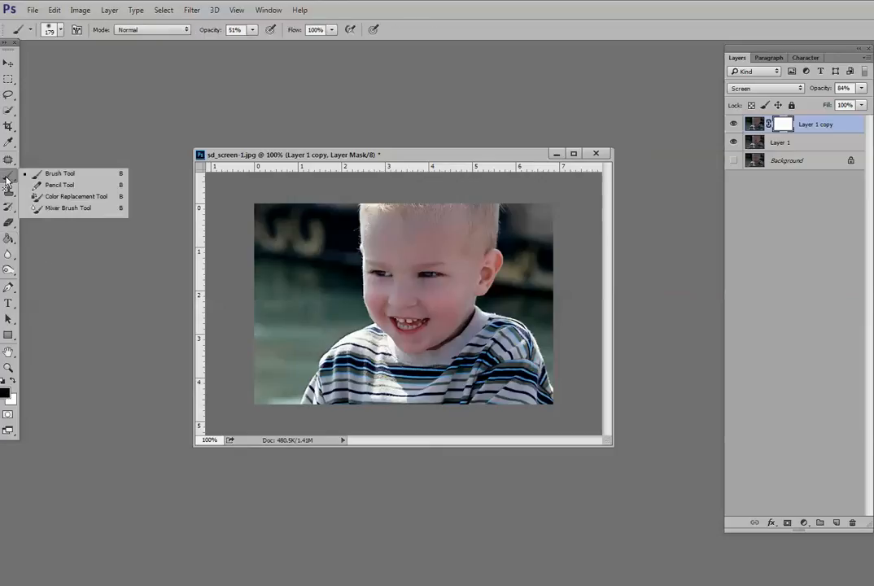
pyautogui.click(50, 31)
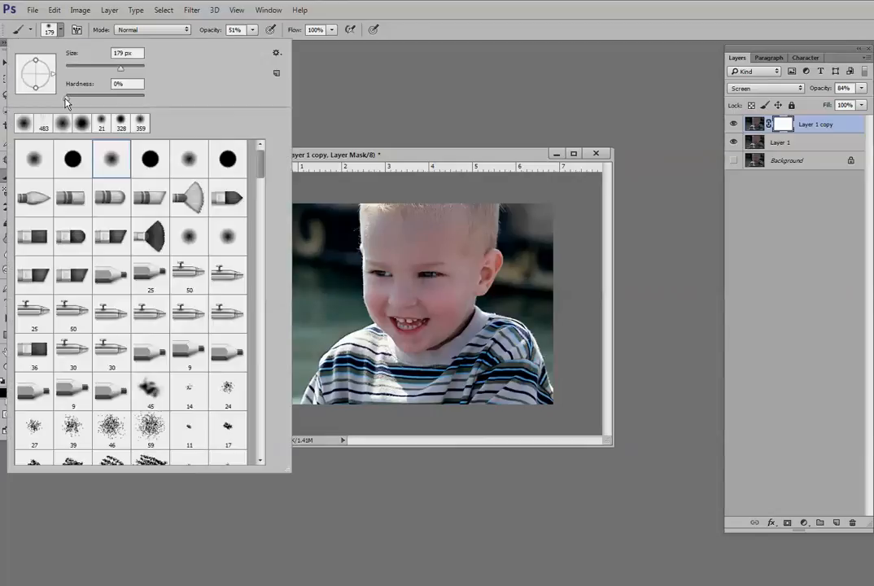
pyautogui.click(369, 130)
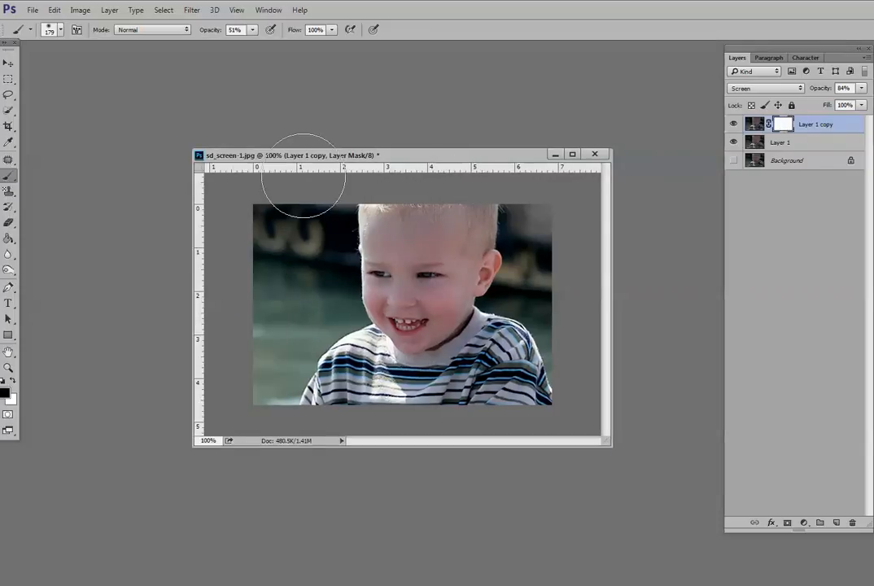
pyautogui.moveTo(273, 215)
pyautogui.mouseDown()
pyautogui.moveTo(243, 241)
pyautogui.moveTo(215, 348)
pyautogui.moveTo(237, 413)
pyautogui.moveTo(232, 386)
pyautogui.moveTo(245, 280)
pyautogui.moveTo(276, 247)
pyautogui.moveTo(248, 341)
pyautogui.mouseUp()
pyautogui.moveTo(556, 220); pyautogui.dragTo(579, 338)
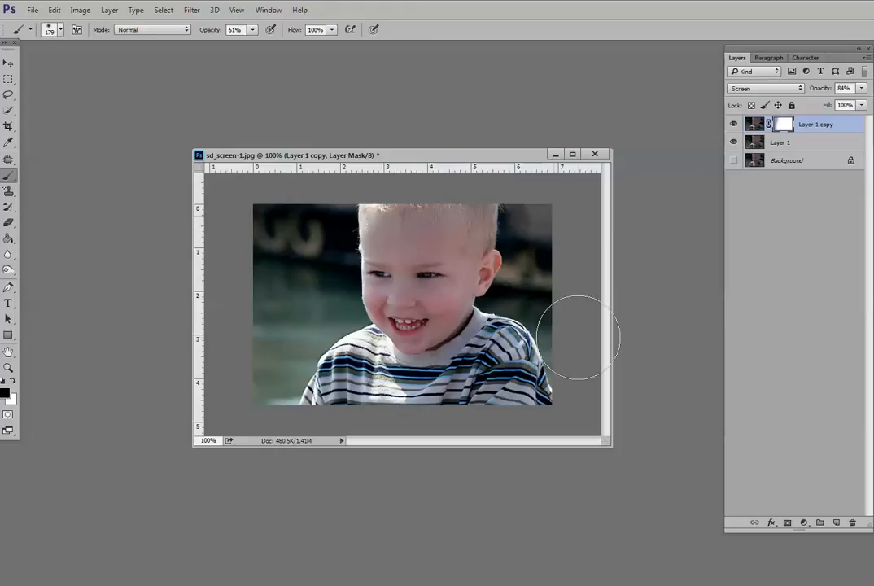
pyautogui.moveTo(307, 253)
pyautogui.mouseDown()
pyautogui.moveTo(260, 273)
pyautogui.moveTo(312, 425)
pyautogui.mouseUp()
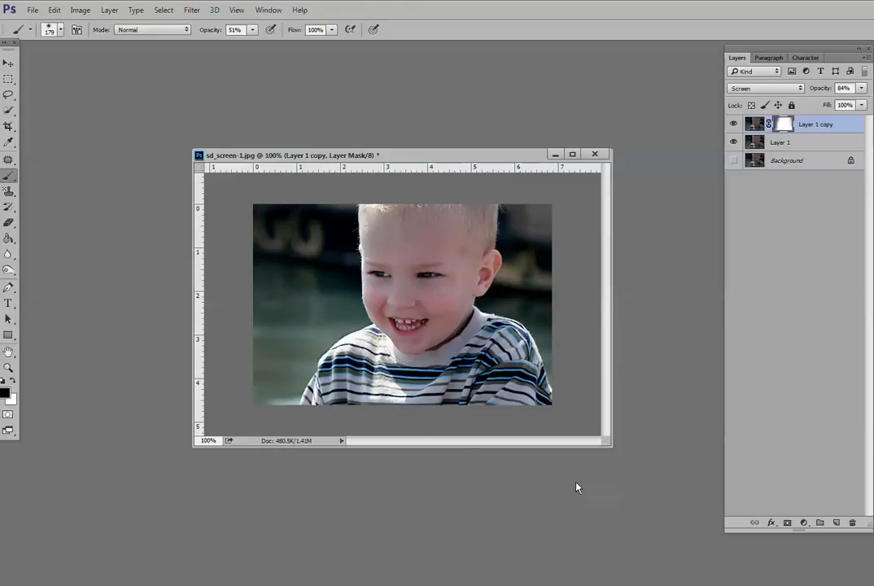
# Compare the photo with and without the masked Screen layer, and minimize the photo document.
pyautogui.click(733, 124)
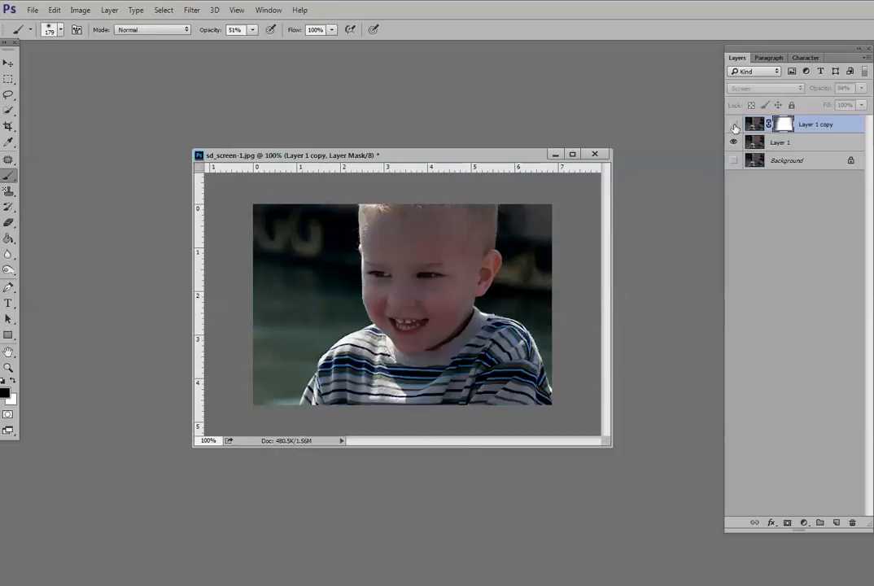
pyautogui.click(733, 124)
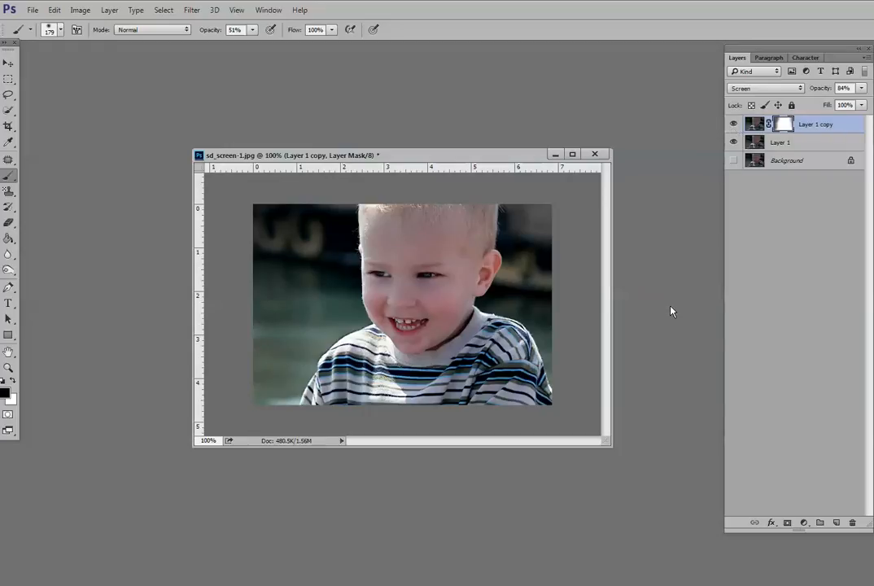
pyautogui.click(554, 155)
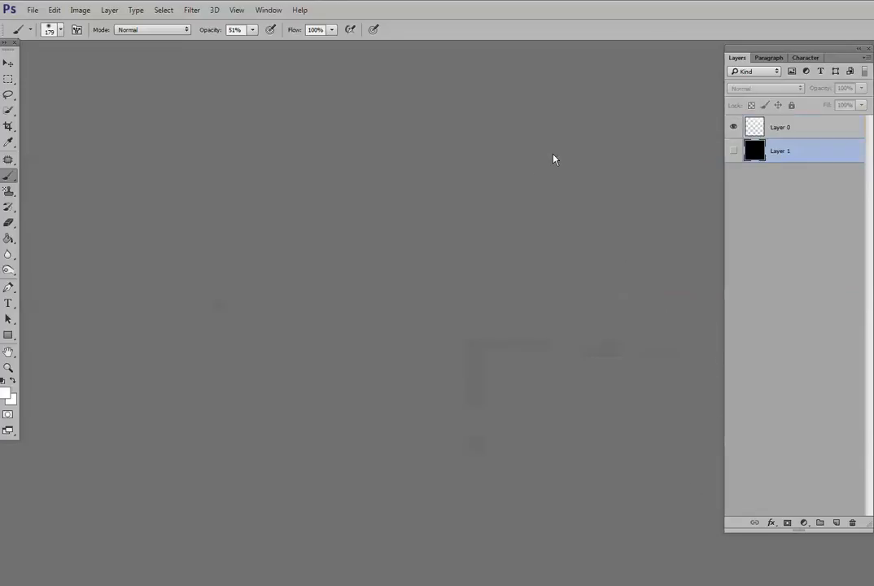
# Bring up the sd_woodland-winter-overlay7 copy document and resize and reposition its window so the whole canvas fits the workspace.
pyautogui.moveTo(0, 382); pyautogui.dragTo(296, 56)
pyautogui.hotkey('ctrl', '-')
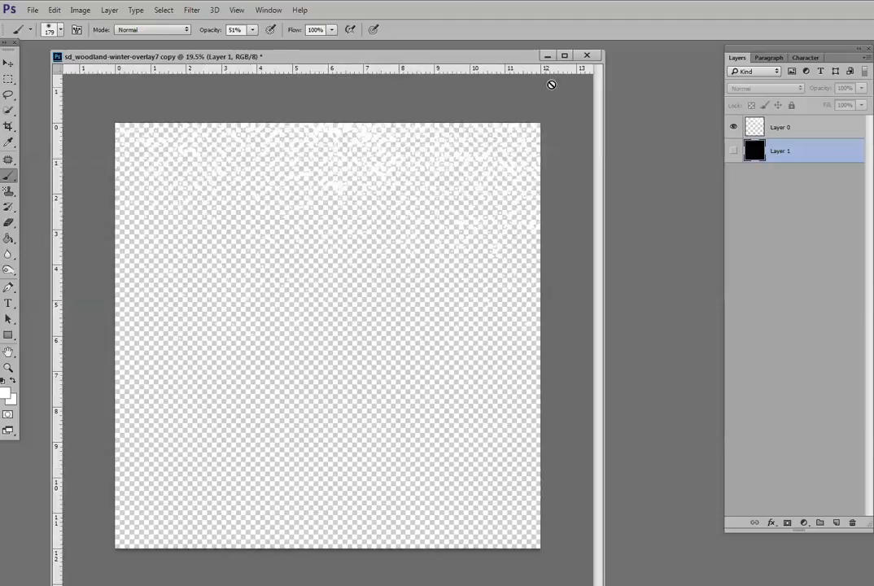
pyautogui.moveTo(603, 50); pyautogui.dragTo(552, 130)
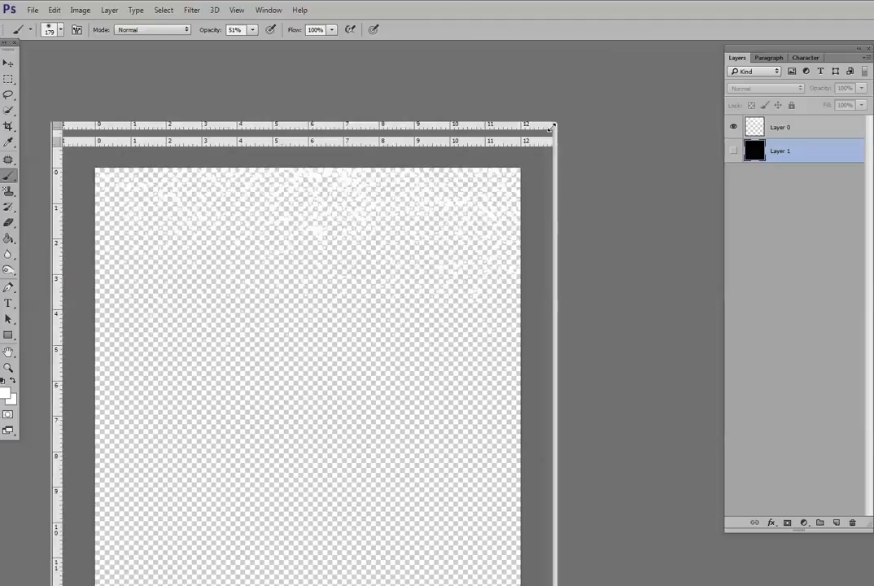
pyautogui.moveTo(434, 141); pyautogui.dragTo(535, 79)
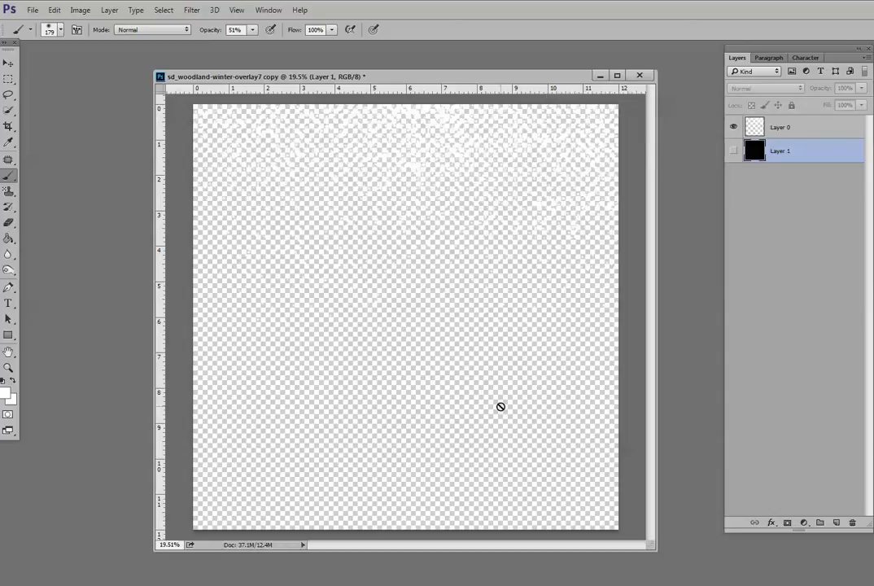
# Compare the snow overlay with and without the black layer beneath it, leaving the black layer shown.
pyautogui.click(733, 152)
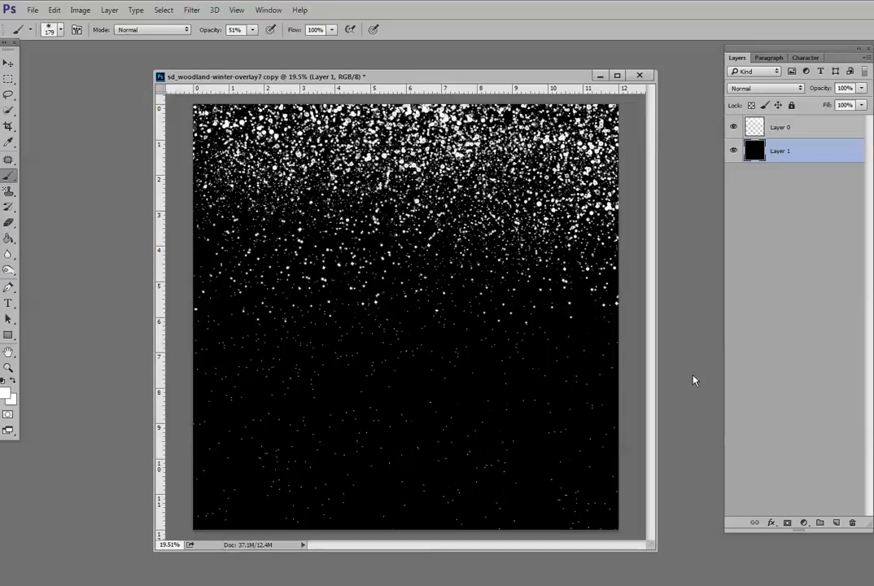
pyautogui.click(734, 152)
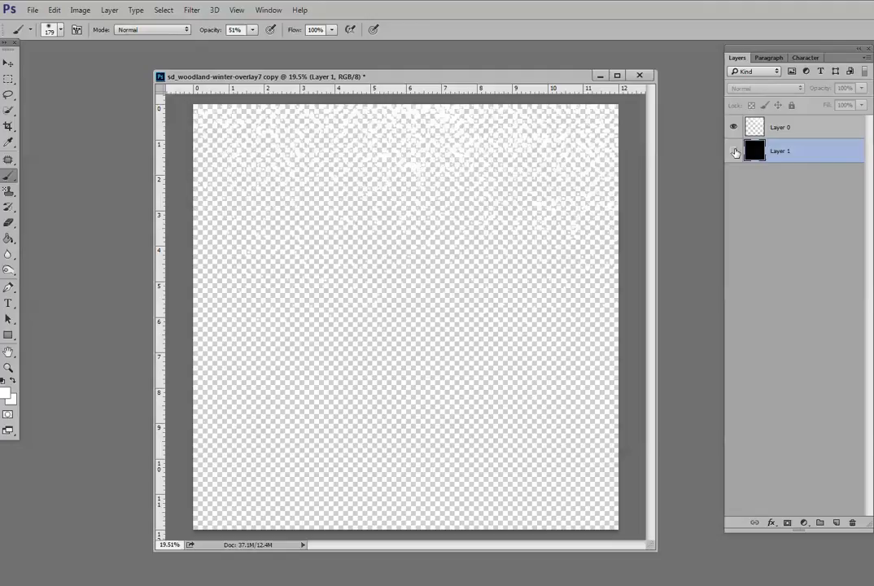
pyautogui.click(734, 151)
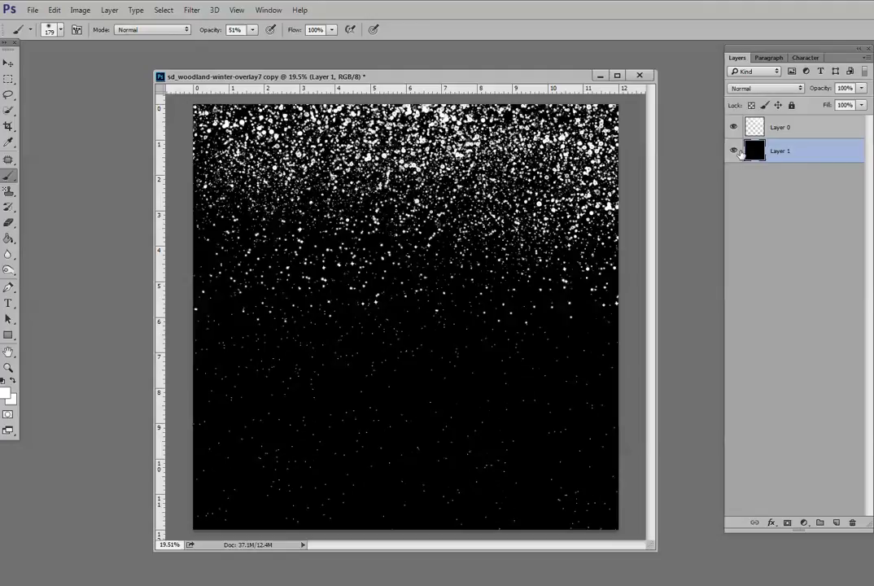
# Merge the snow layer and the black layer into one layer.
pyautogui.click(791, 131)
pyautogui.keyDown('shift'); pyautogui.click(789, 153); pyautogui.keyUp('shift')
pyautogui.rightClick(790, 155)
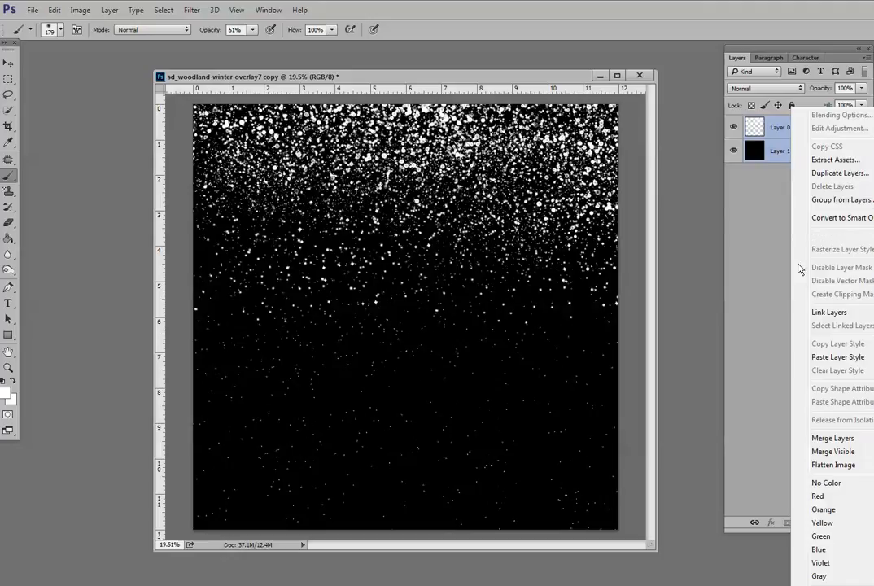
pyautogui.click(833, 438)
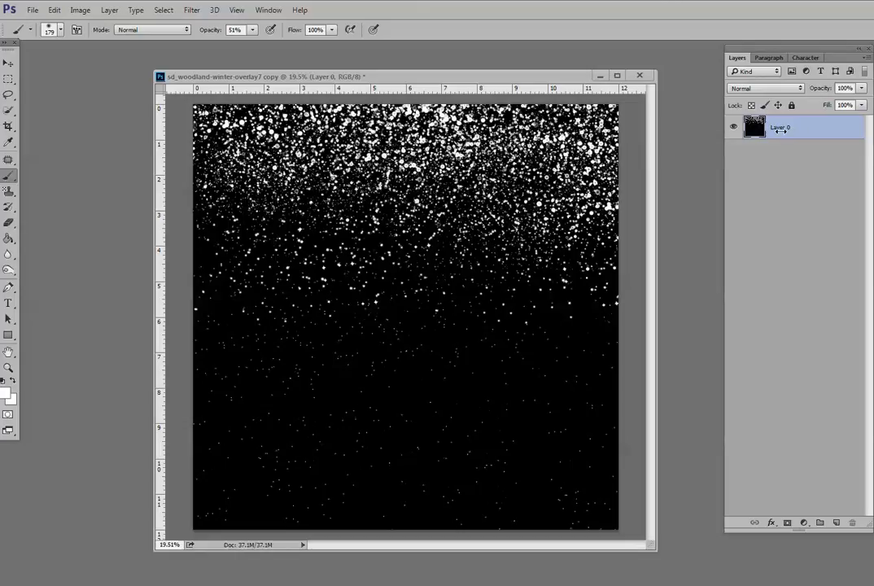
# Switch to the Untitled-1 document, bring its window into view, and compare the overlays with and without the gray background layer.
pyautogui.click(599, 75)
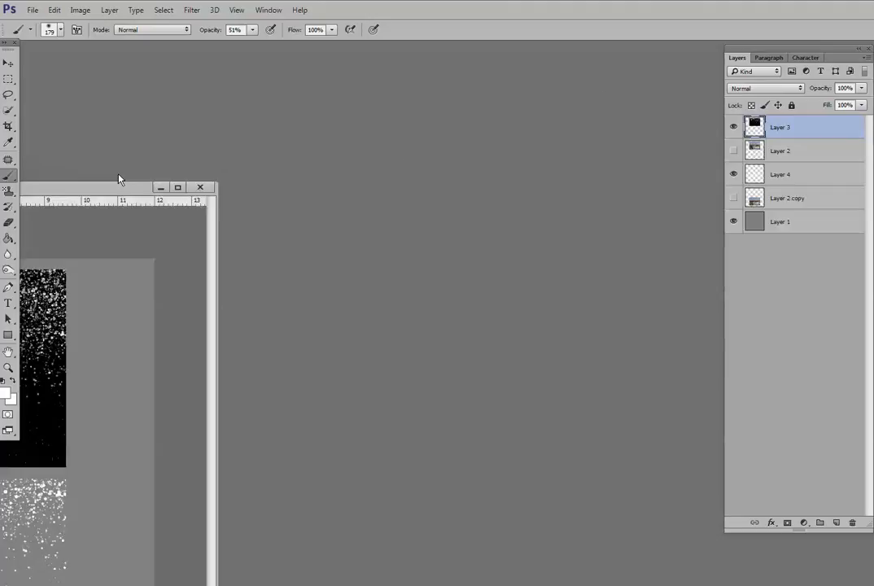
pyautogui.moveTo(29, 186); pyautogui.dragTo(519, 34)
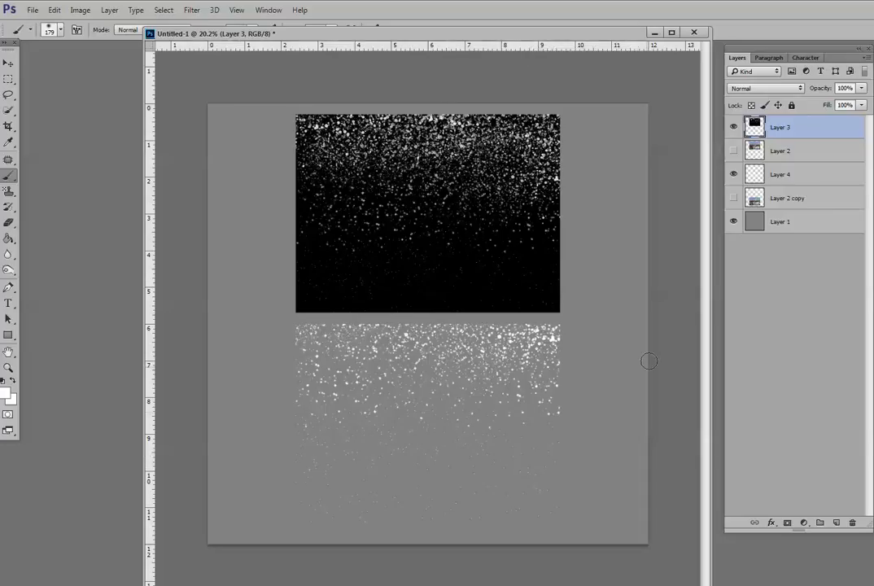
pyautogui.click(733, 221)
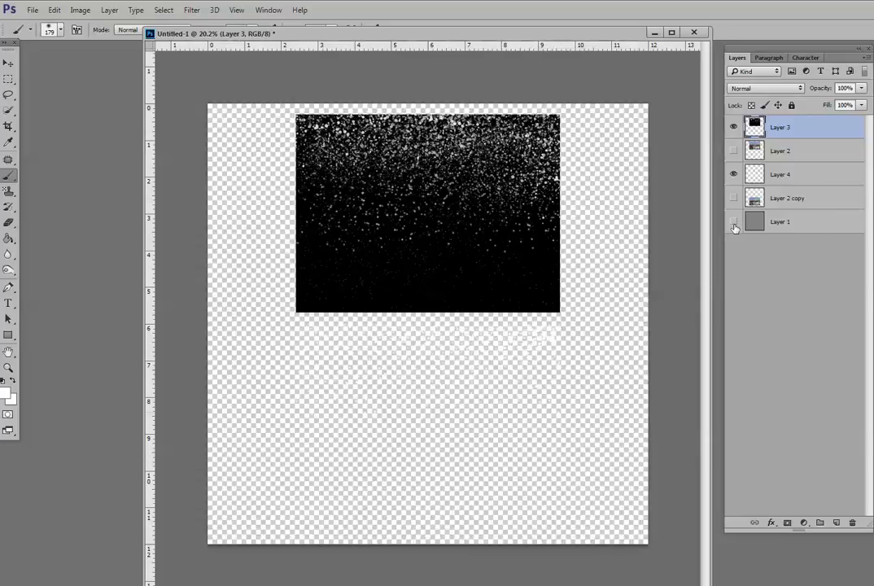
pyautogui.click(734, 226)
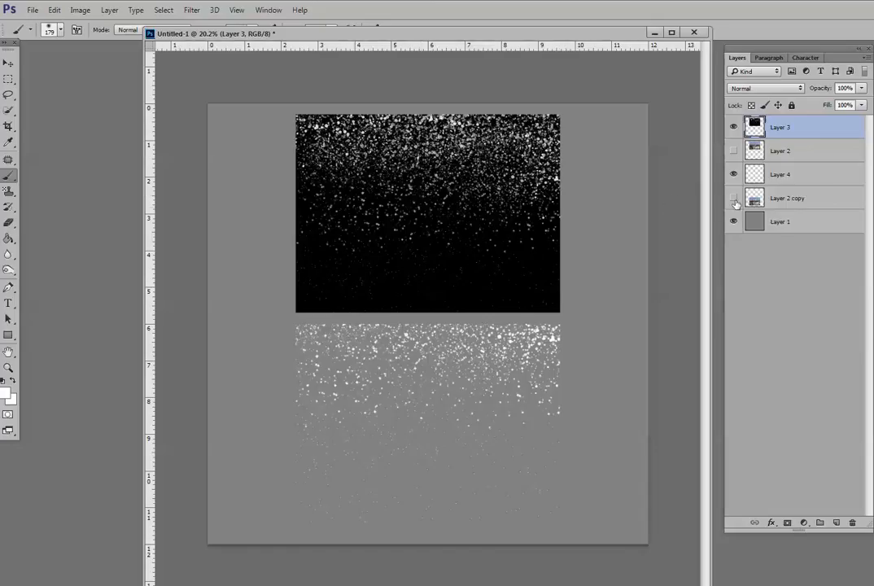
# Show both hidden winter photo layers and set the black snow overlay on Layer 3 to Screen blending mode.
pyautogui.click(734, 198)
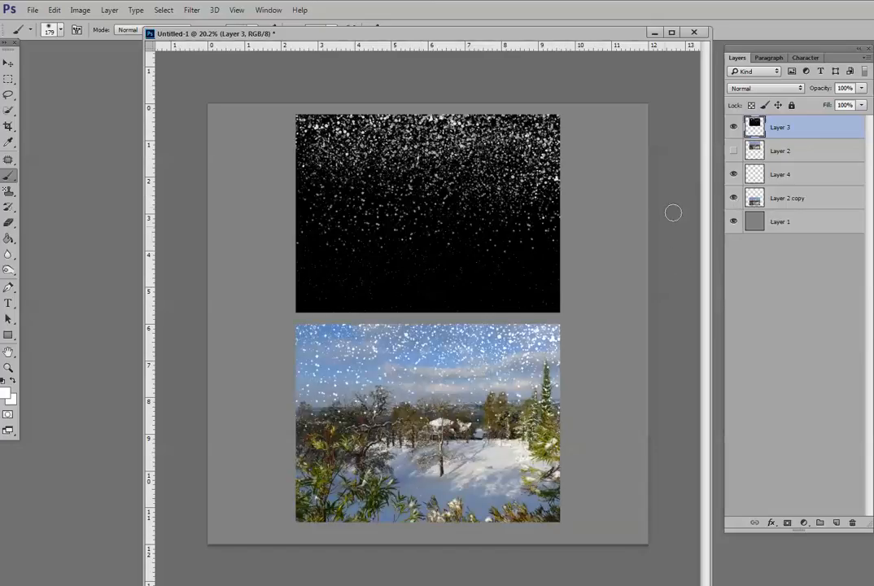
pyautogui.click(733, 151)
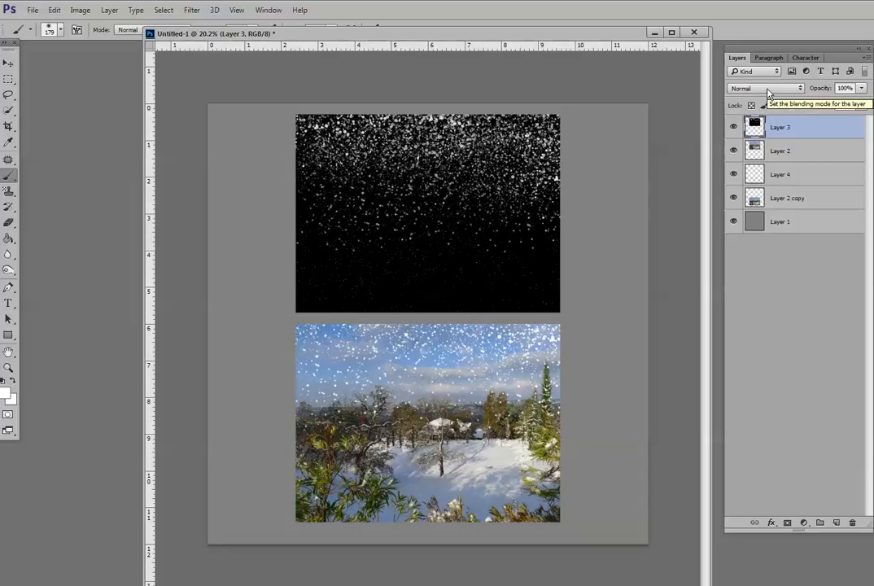
pyautogui.click(766, 89)
pyautogui.click(756, 164)
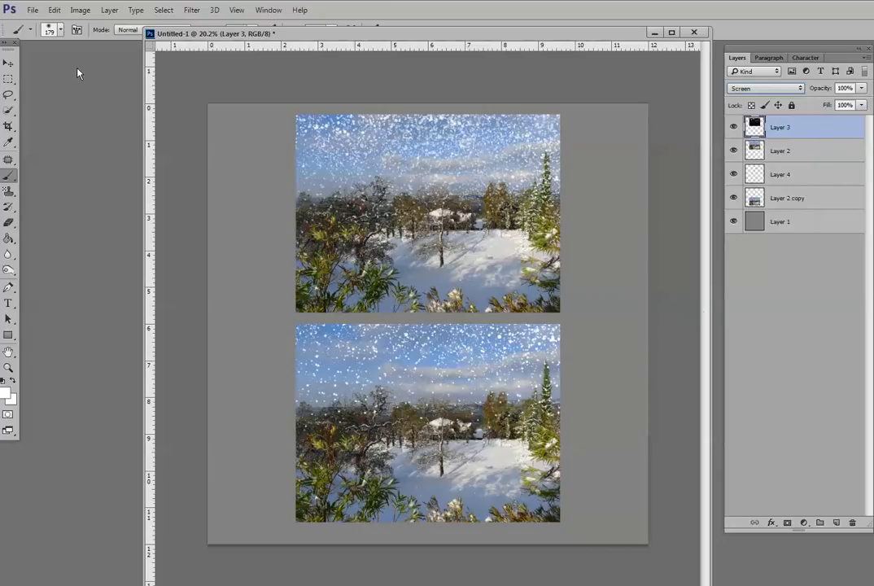
# Move the Layer 3 snow overlay slightly upward and delete the strip of it that extends above the upper photo.
pyautogui.click(14, 64)
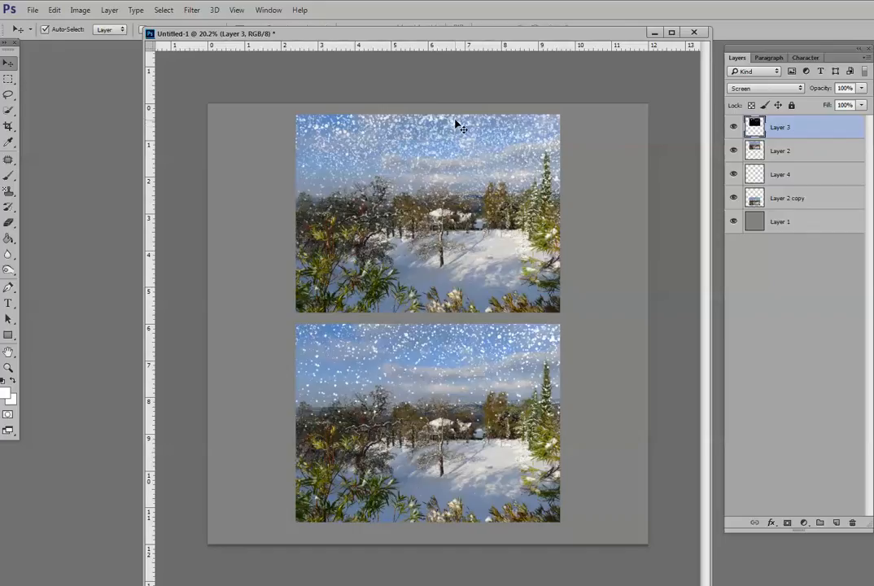
pyautogui.moveTo(456, 124); pyautogui.dragTo(461, 100)
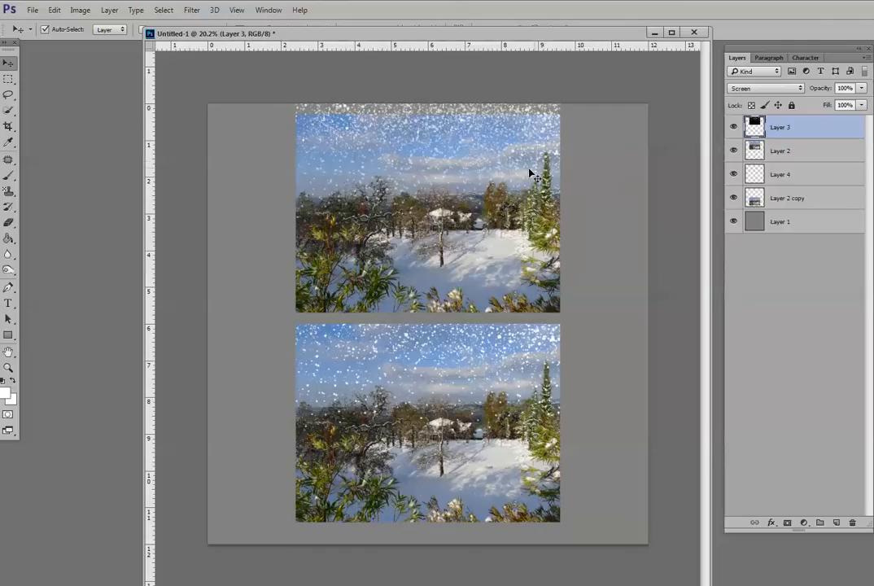
pyautogui.press('m')
pyautogui.moveTo(272, 104); pyautogui.dragTo(582, 115)
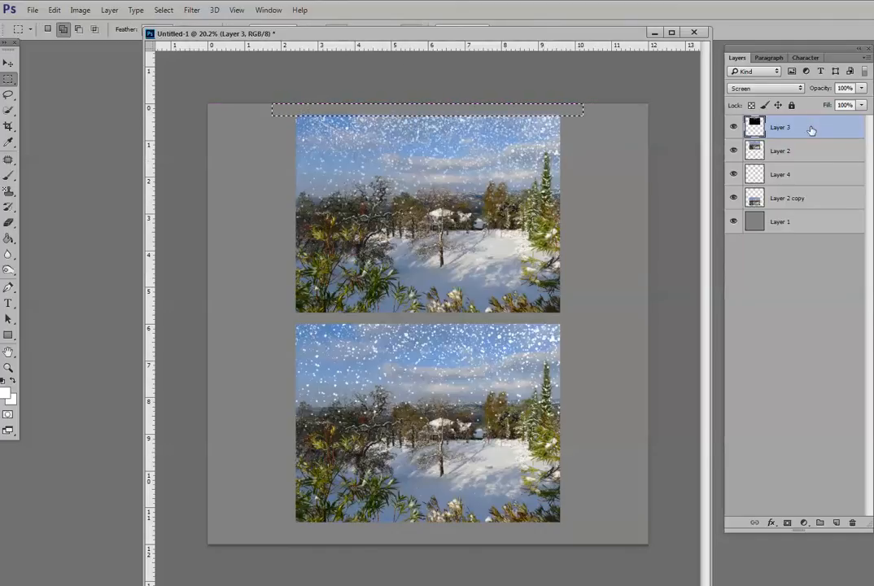
pyautogui.hotkey('ctrl', 'd')
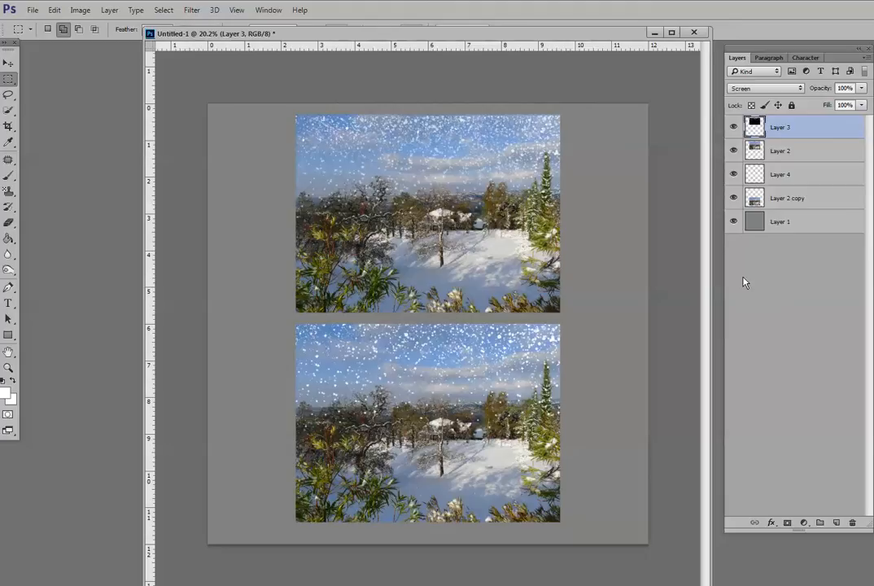